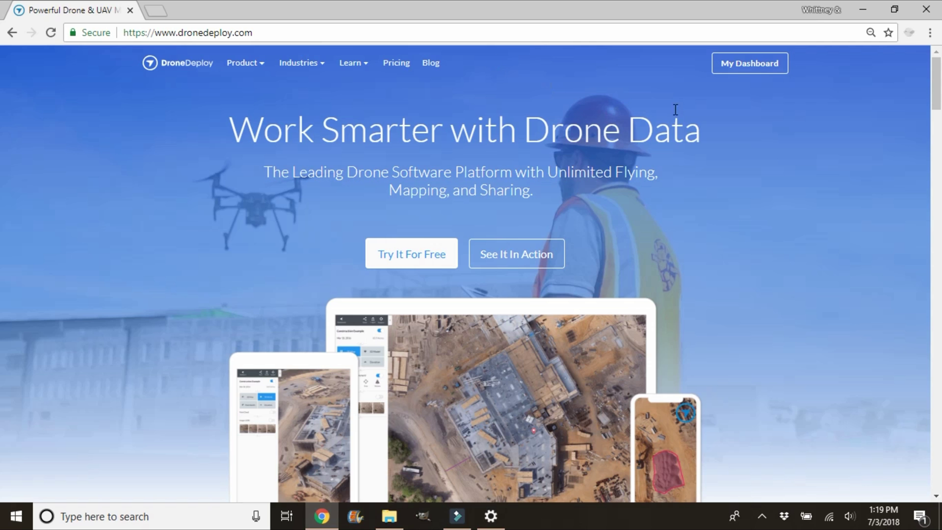
# - Open the export settings of the "Subscribe to our channel!!!" map from the dashboard
pyautogui.click(755, 71)
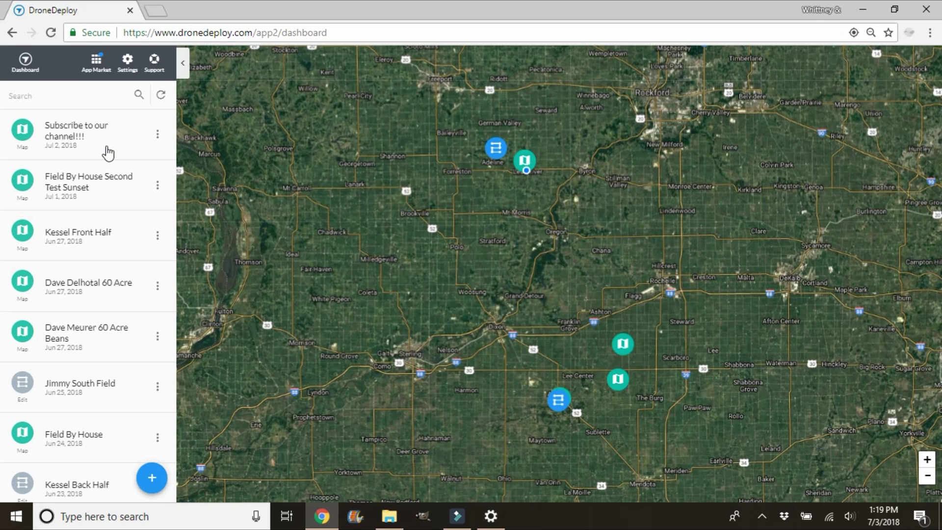
pyautogui.click(87, 140)
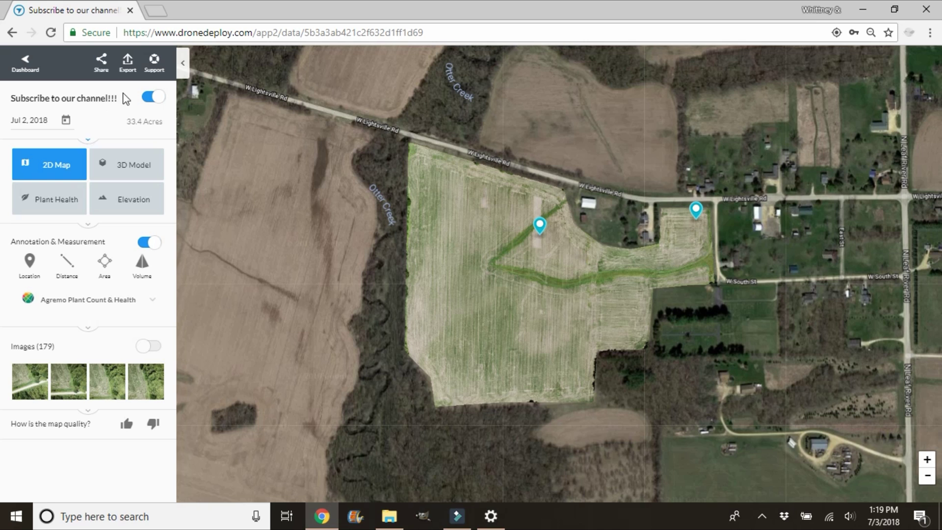
pyautogui.click(128, 65)
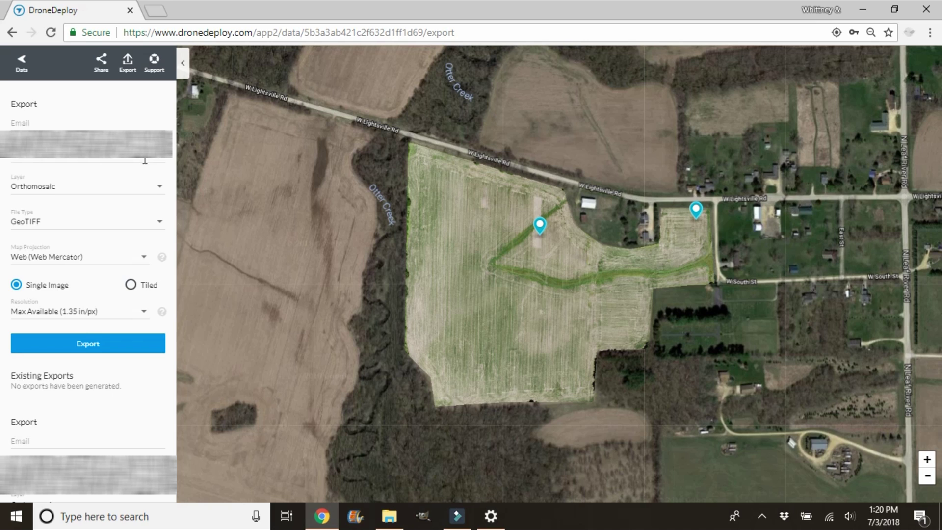
# - Preview the Plant Health, Elevation, 3D Model and Point Cloud export layers, and return the layer to Orthomosaic
pyautogui.click(160, 187)
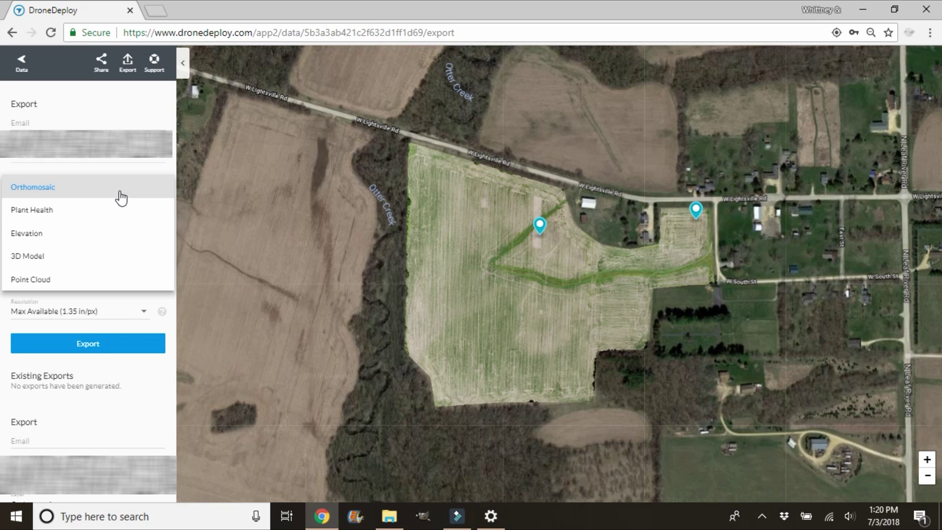
pyautogui.click(120, 194)
pyautogui.click(155, 188)
pyautogui.click(136, 214)
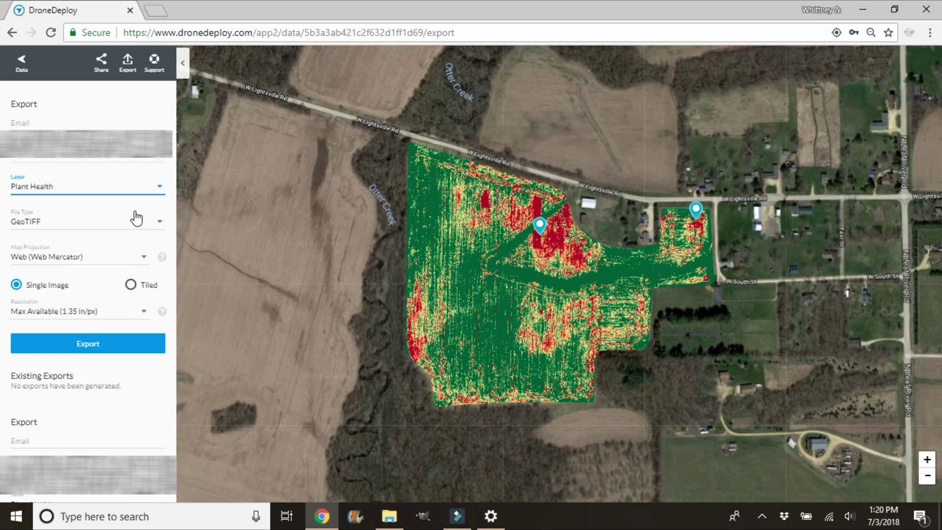
pyautogui.click(162, 193)
pyautogui.click(143, 208)
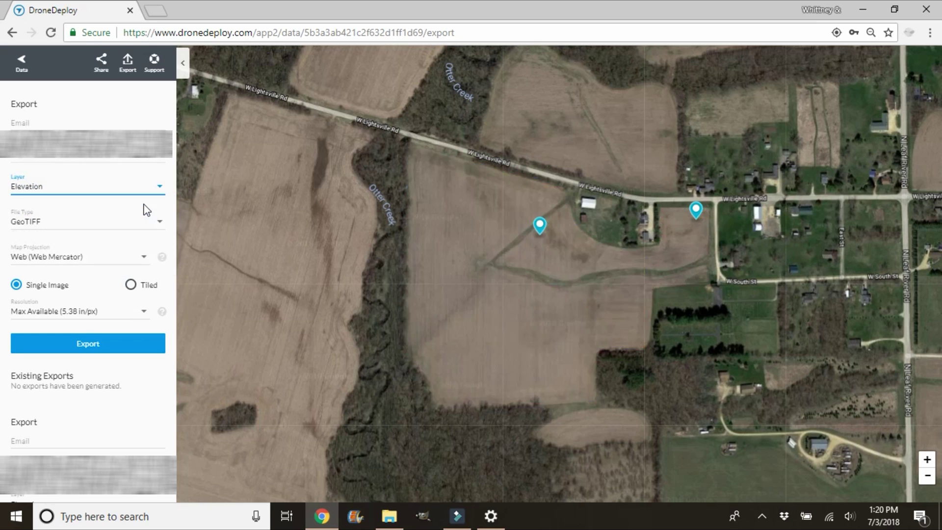
pyautogui.click(160, 187)
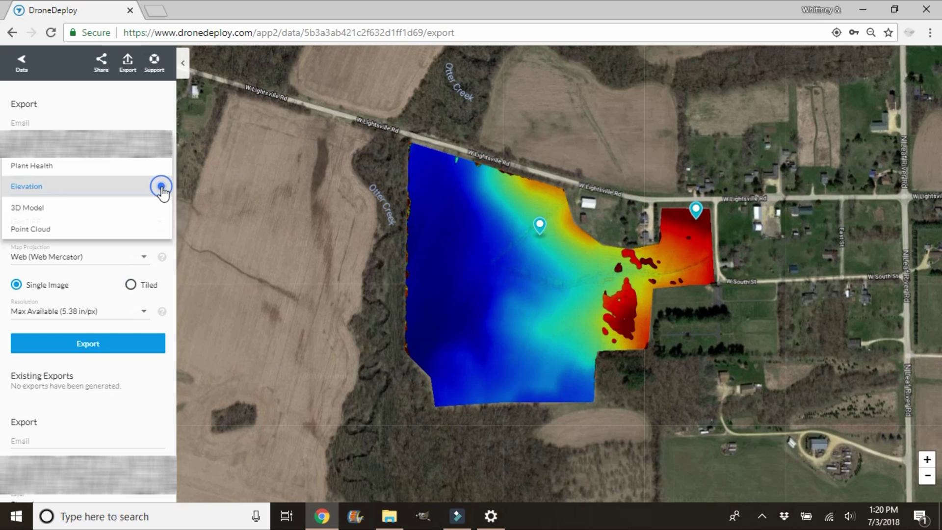
pyautogui.click(143, 211)
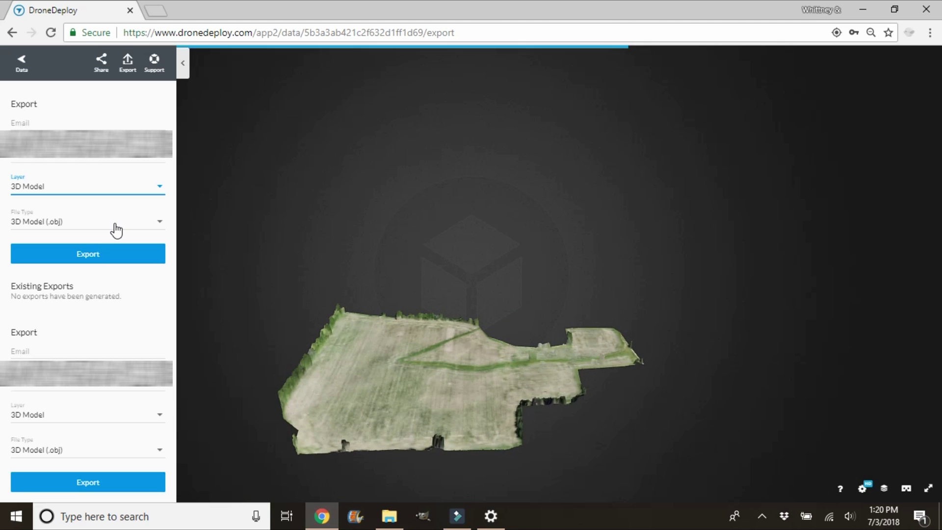
pyautogui.click(165, 190)
pyautogui.click(150, 214)
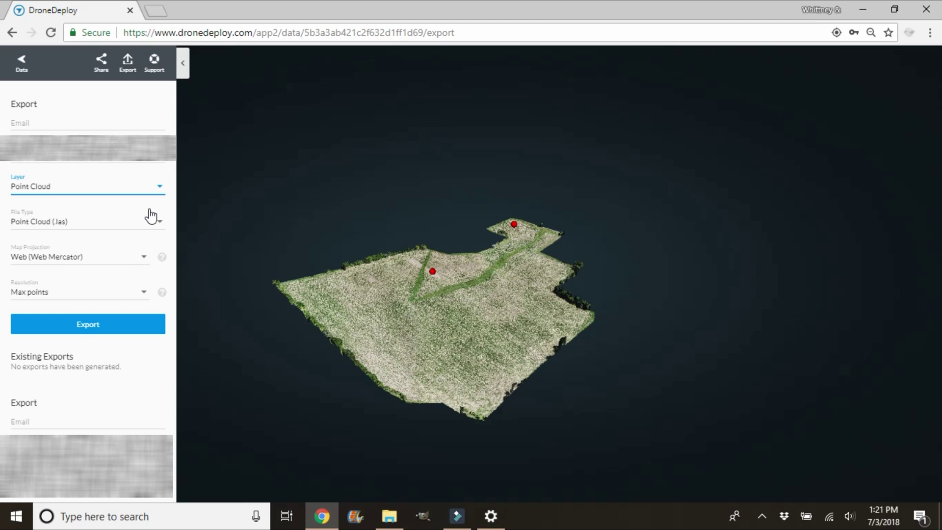
pyautogui.click(161, 188)
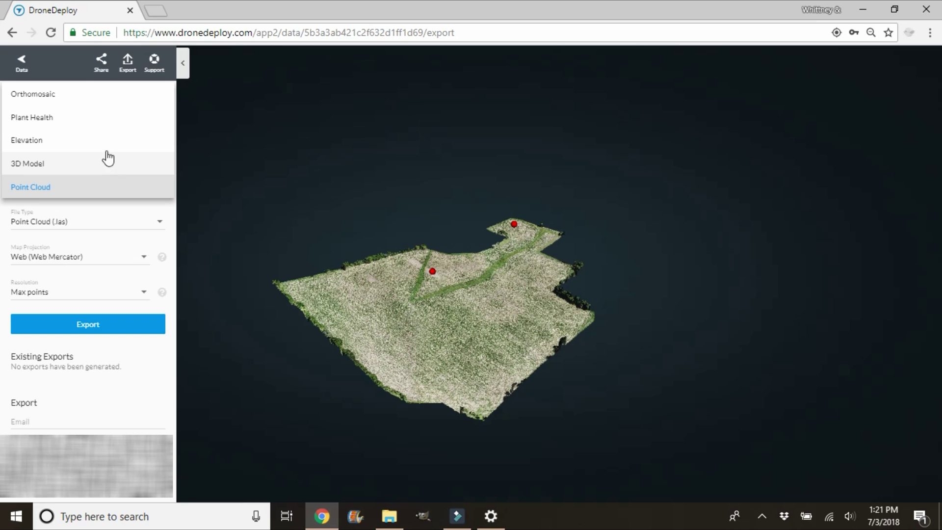
pyautogui.click(80, 100)
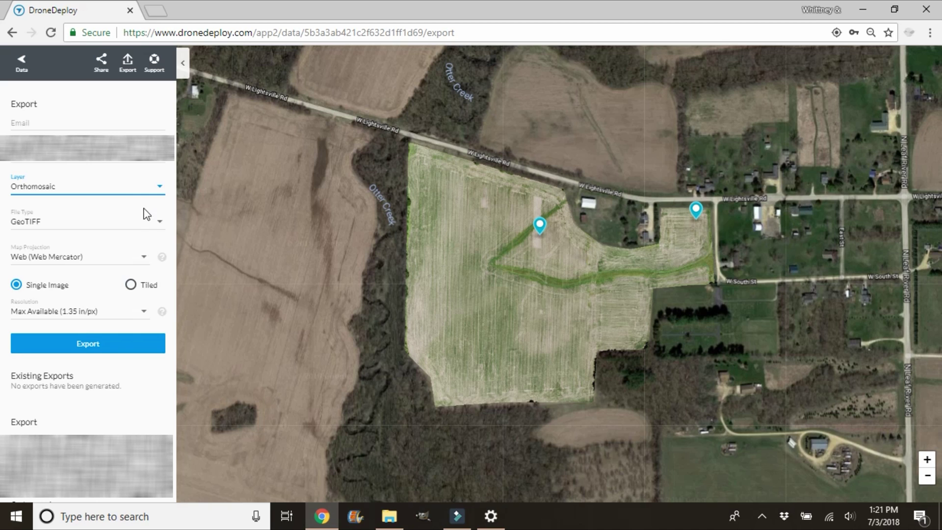
# - Set the orthomosaic export's file type to JPG with the Web (Web Mercator) map projection
pyautogui.click(159, 223)
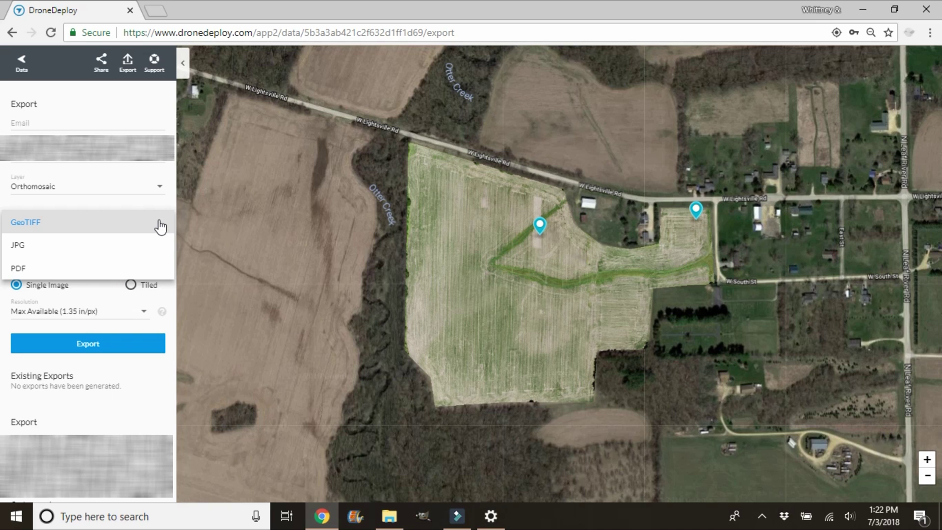
pyautogui.click(156, 255)
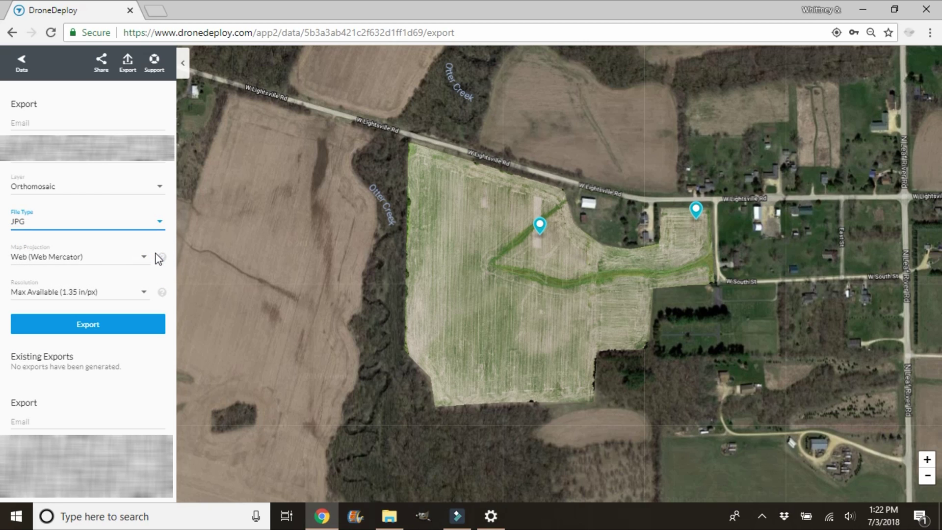
pyautogui.click(147, 260)
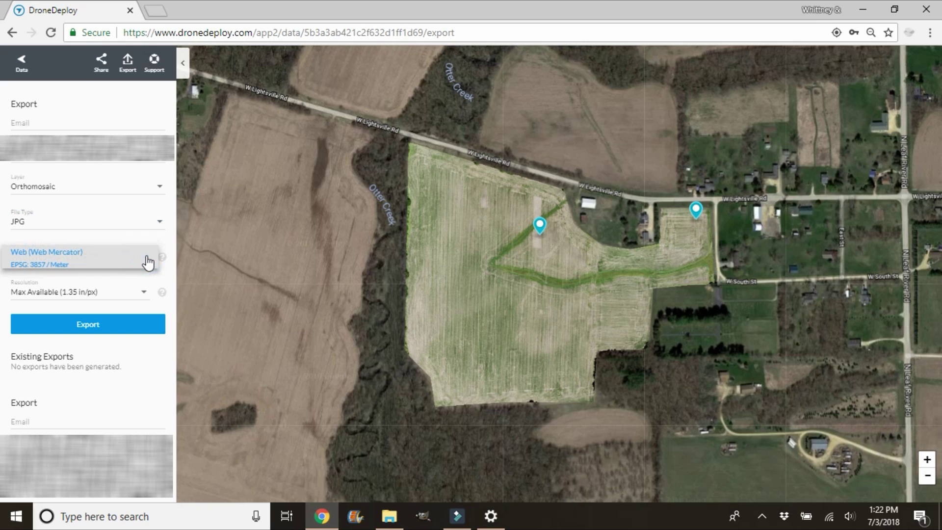
pyautogui.click(122, 263)
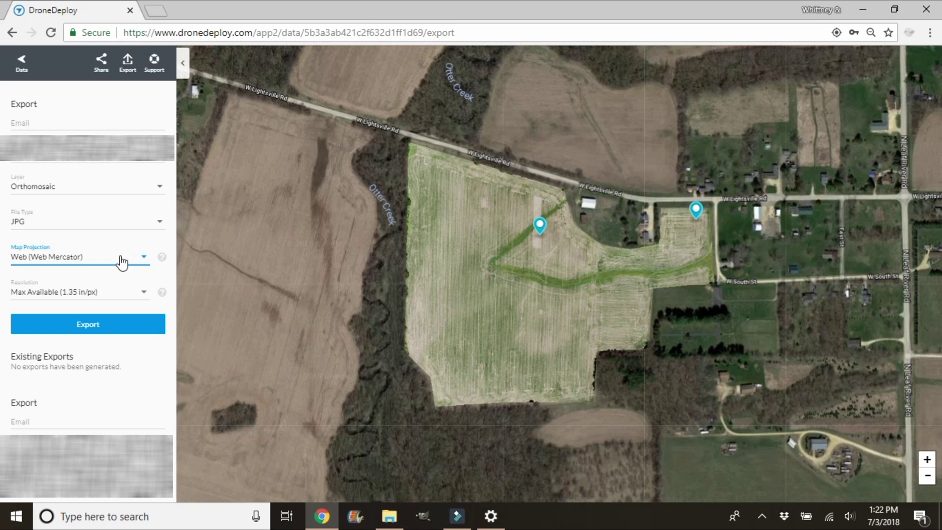
# - Set the resolution to 2 in/px and start the orthomosaic export
pyautogui.click(144, 292)
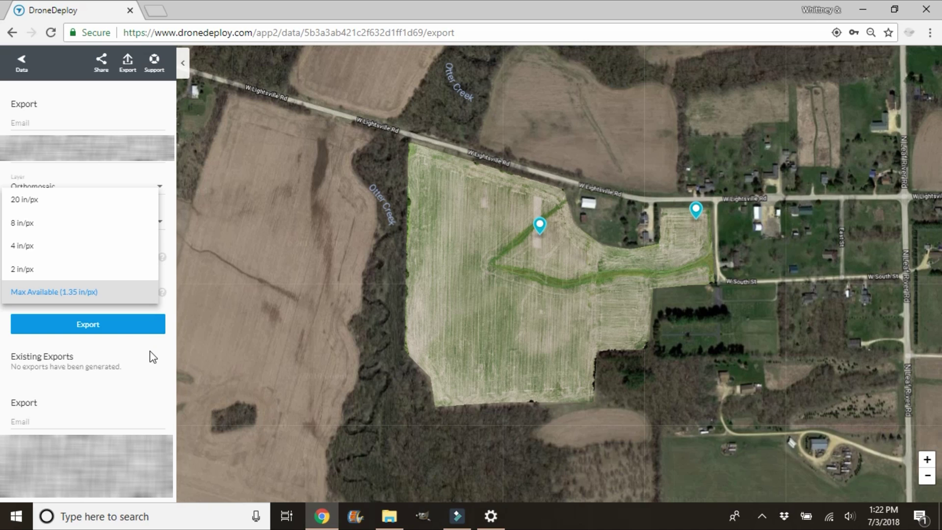
pyautogui.click(75, 268)
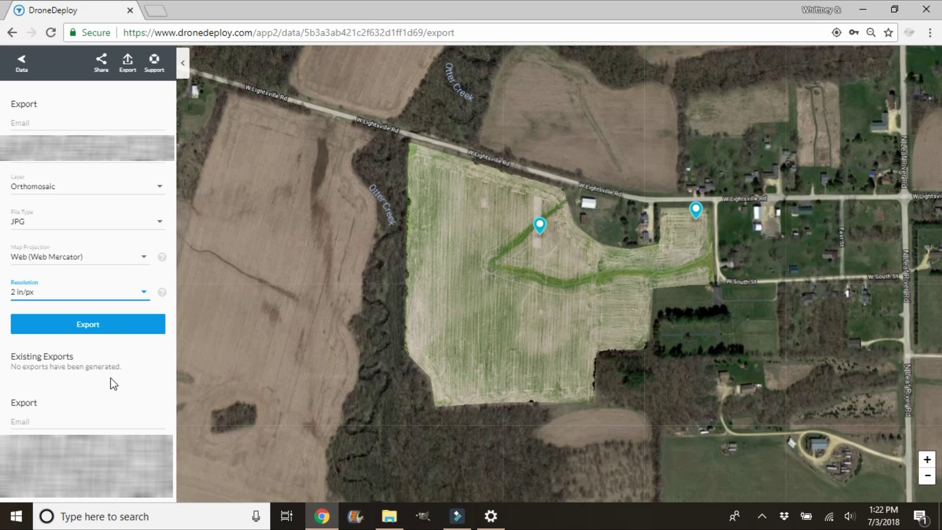
pyautogui.click(30, 423)
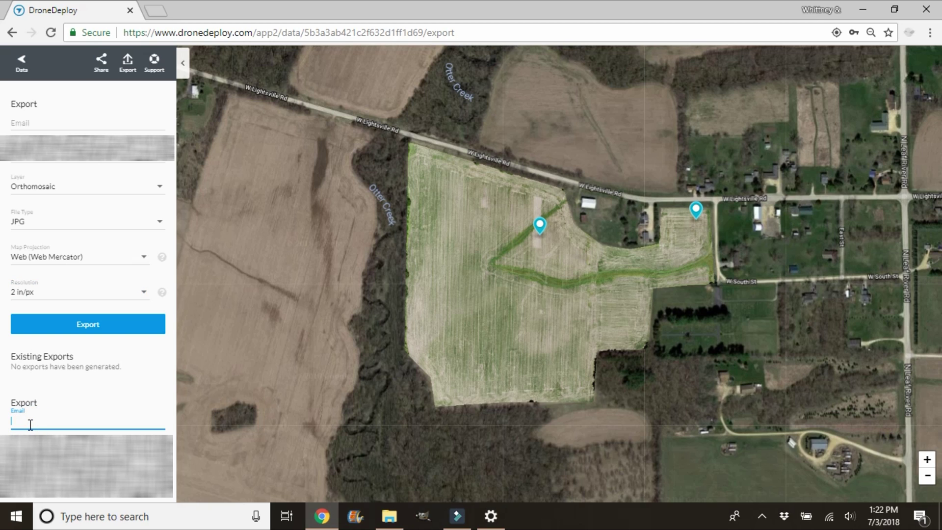
pyautogui.click(106, 333)
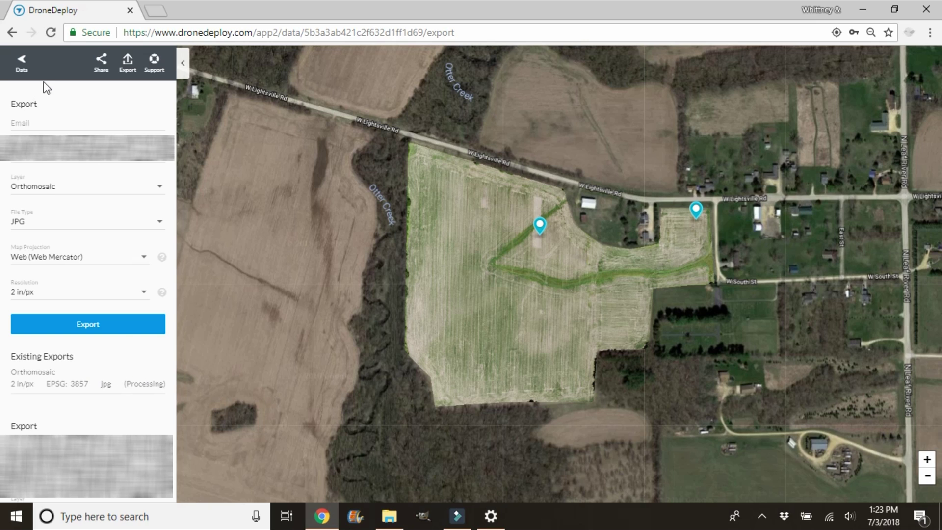
# - Set up another export with the Plant Health layer and the GeoTIFF file type
pyautogui.click(128, 67)
pyautogui.click(161, 185)
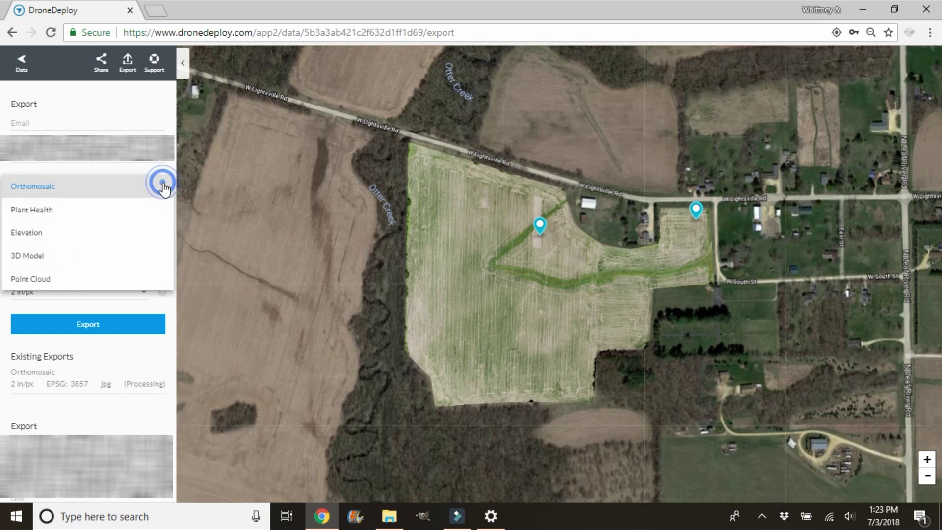
pyautogui.click(142, 208)
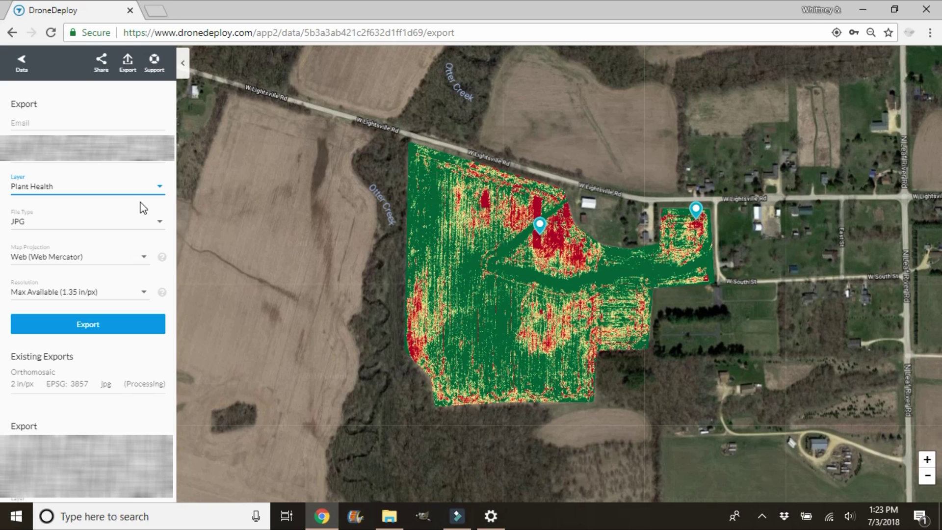
pyautogui.click(161, 223)
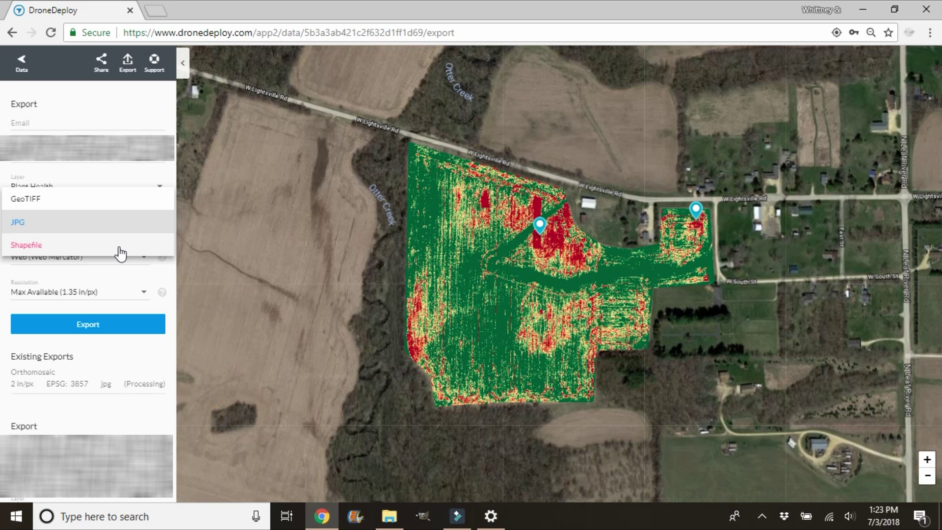
pyautogui.click(101, 200)
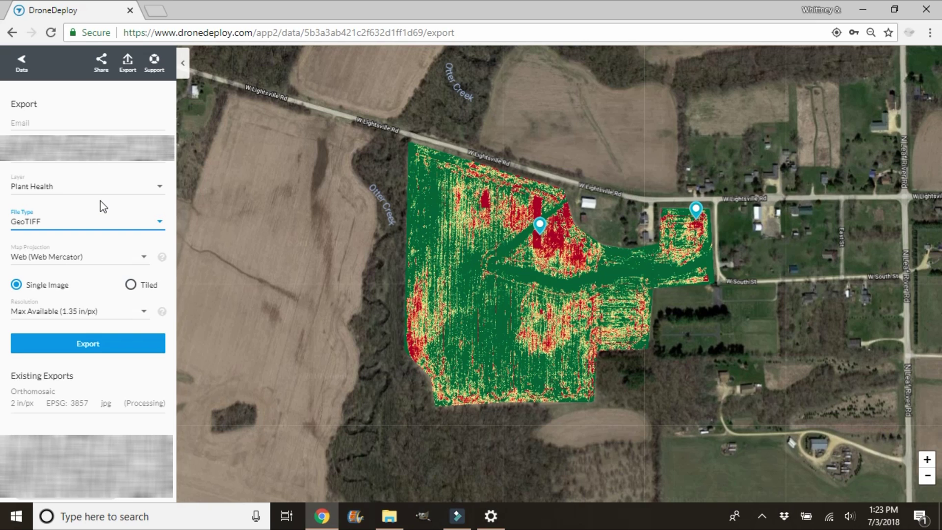
# - Set the Plant Health export's map projection to Desktop (WGS84) and its resolution to 2 in/px
pyautogui.click(147, 259)
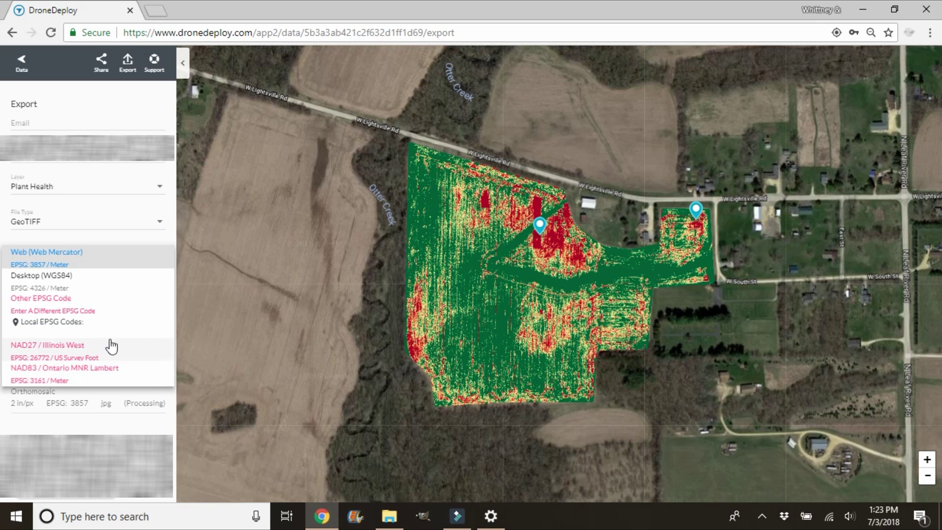
pyautogui.click(111, 279)
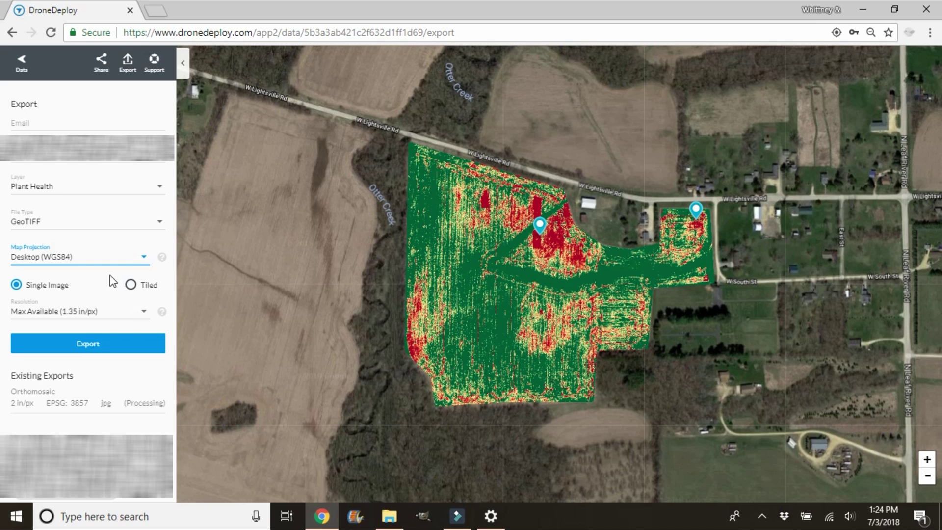
pyautogui.click(144, 258)
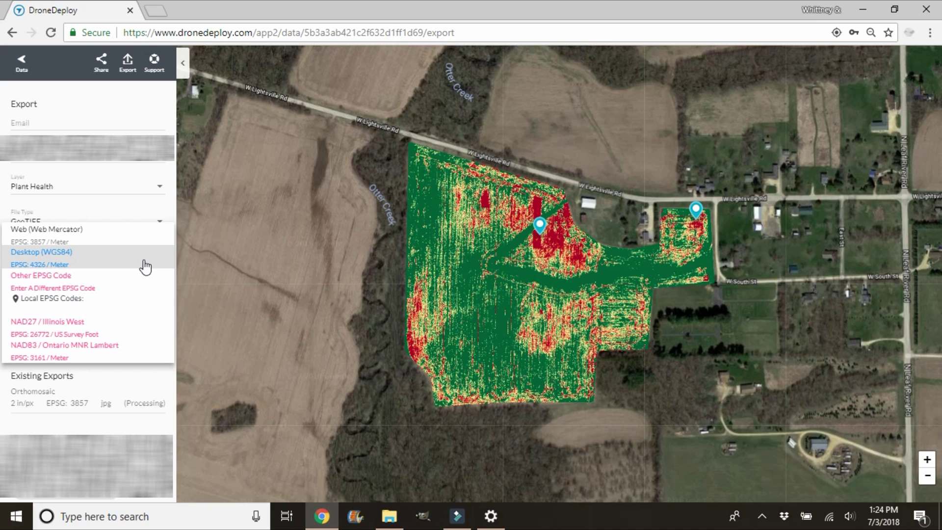
pyautogui.click(117, 262)
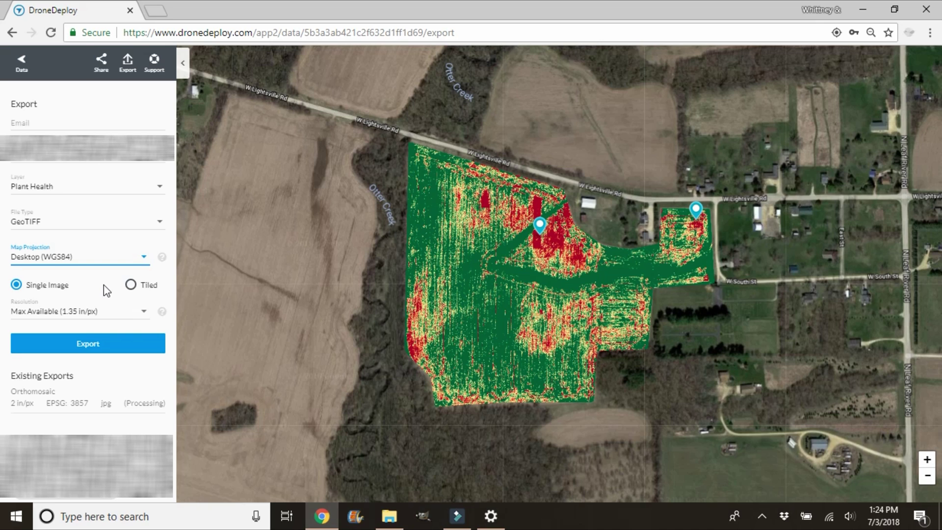
pyautogui.click(143, 312)
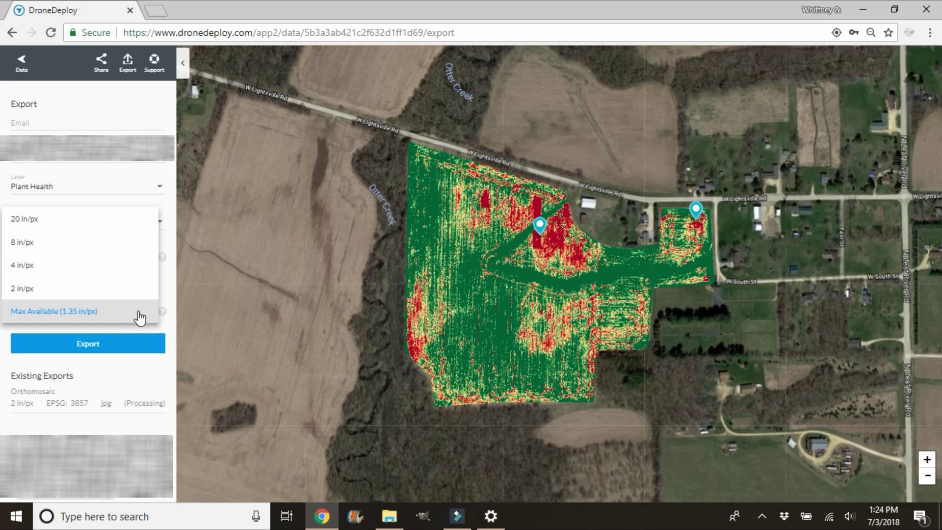
pyautogui.click(102, 291)
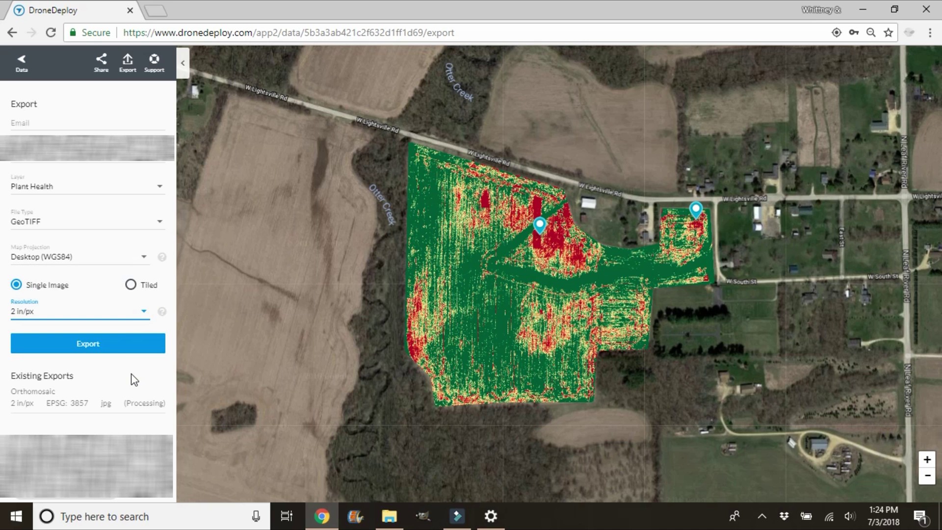
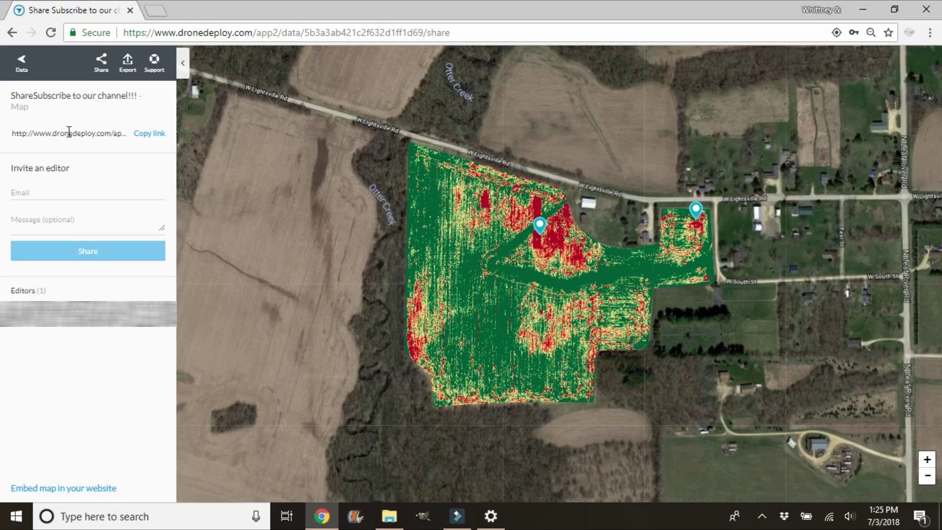
# - Select the map's share link and return to the map's data page
pyautogui.click(73, 136)
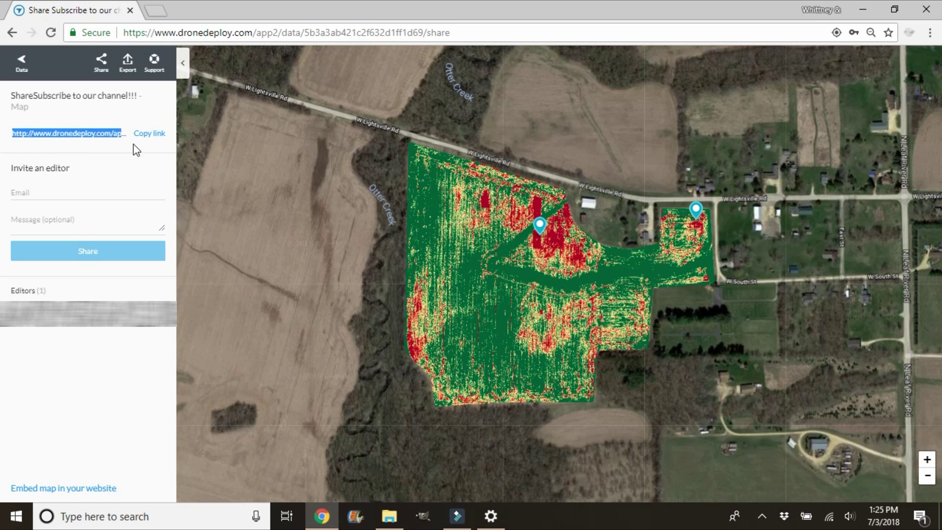
pyautogui.click(24, 61)
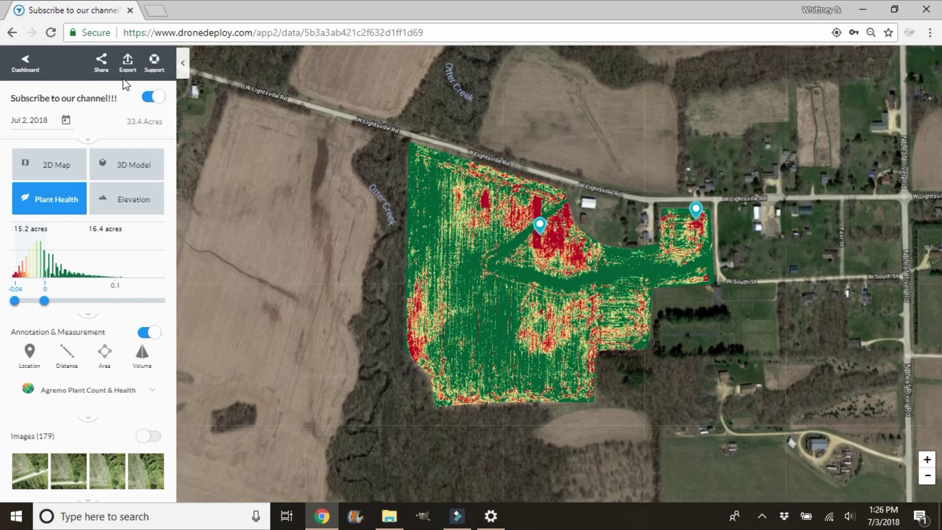
# - Reopen the map's export page and download the existing 2 in/px orthomosaic JPG export
pyautogui.click(127, 69)
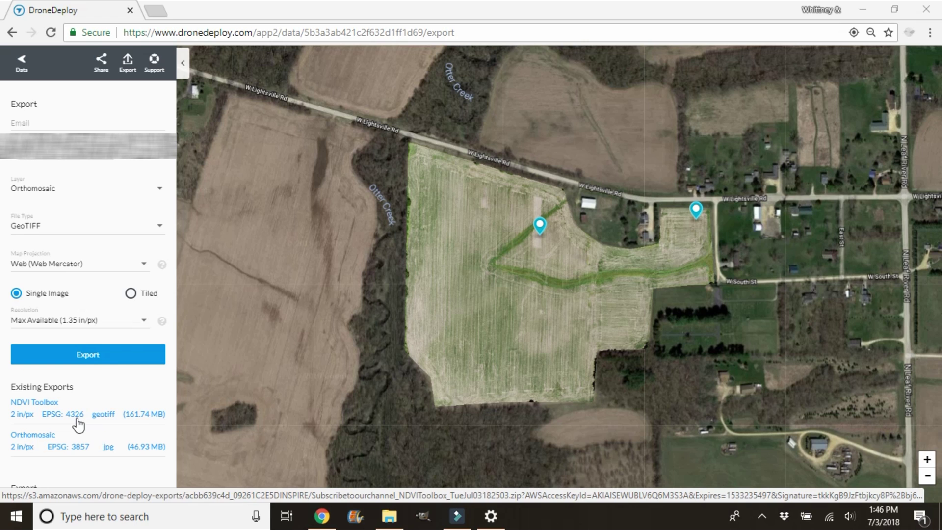
pyautogui.click(108, 448)
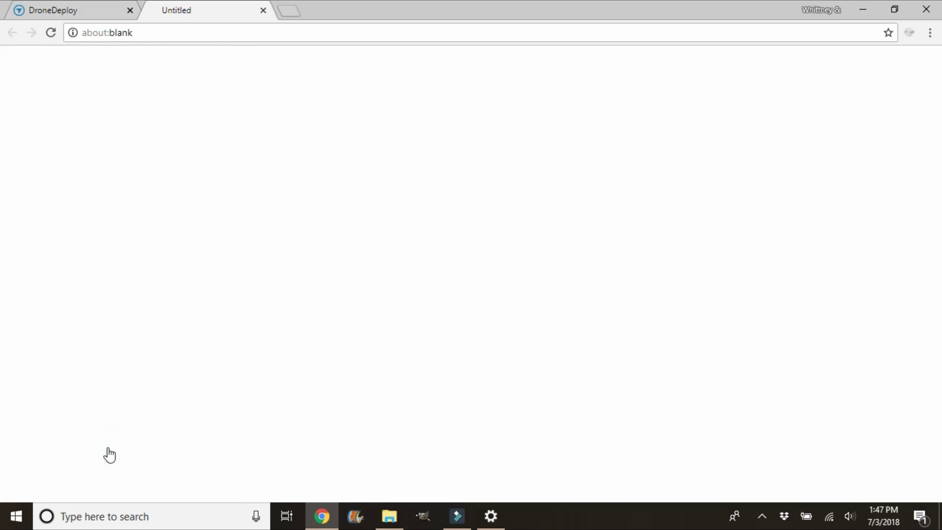